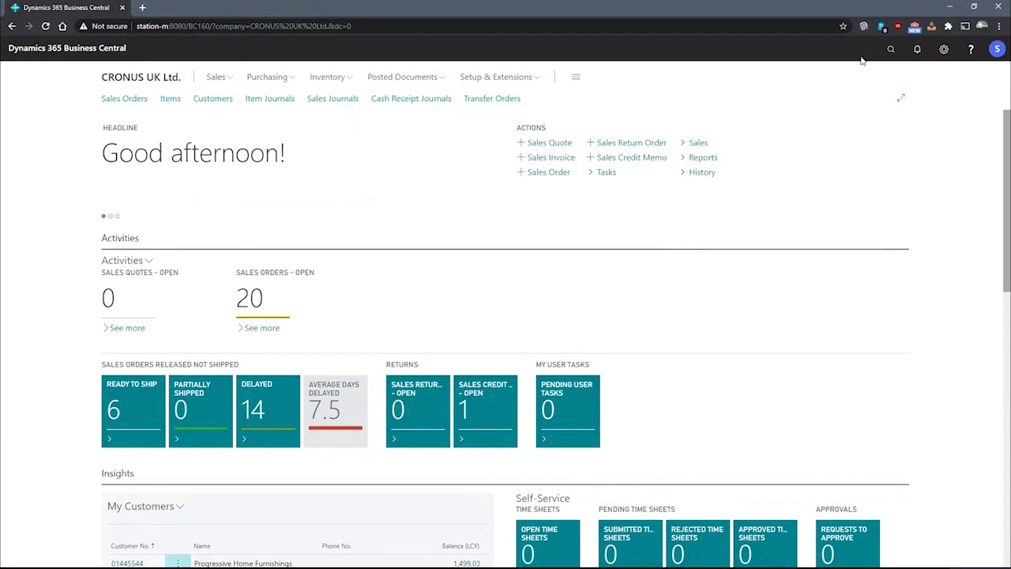
# Find the purchase invoices list and open the London Postmaster invoice.
pyautogui.click(890, 51)
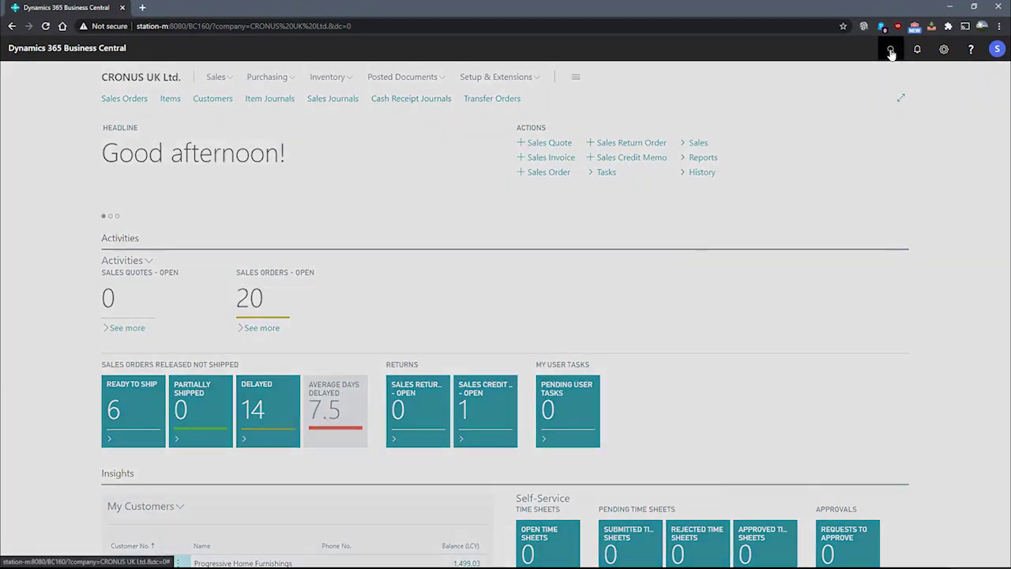
pyautogui.write('purchase invoice')
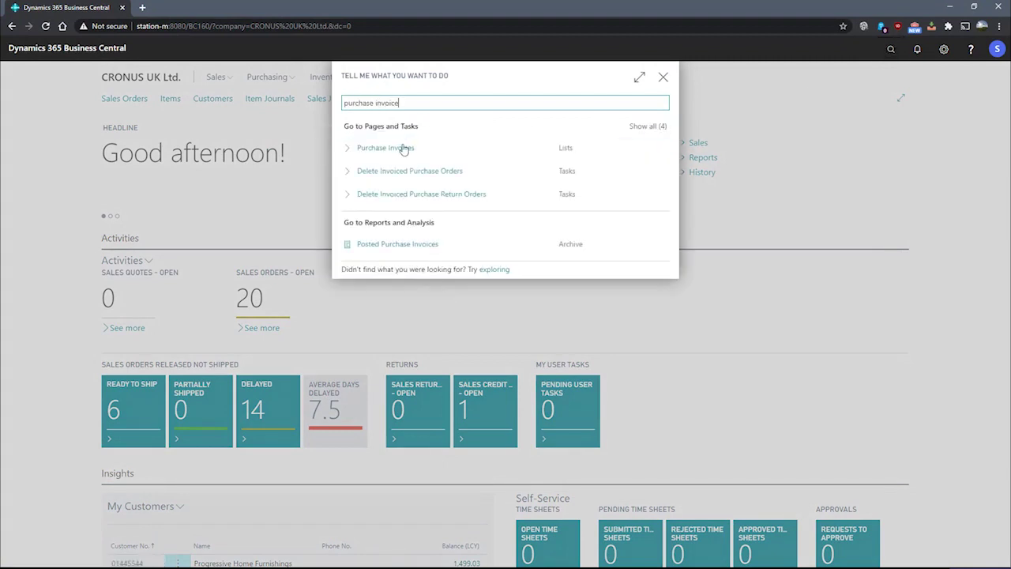
pyautogui.click(409, 150)
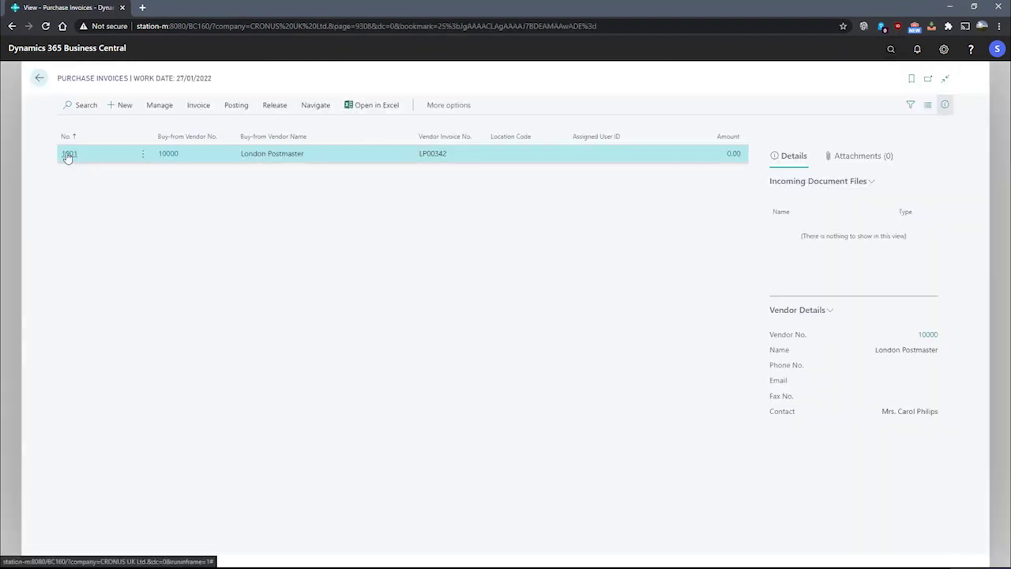
pyautogui.click(68, 154)
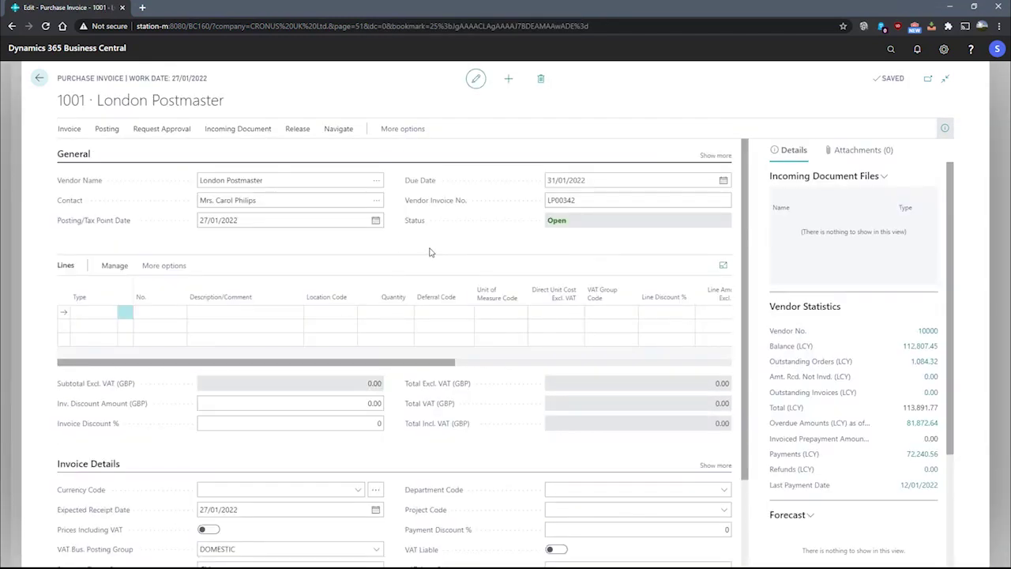
pyautogui.click(612, 203)
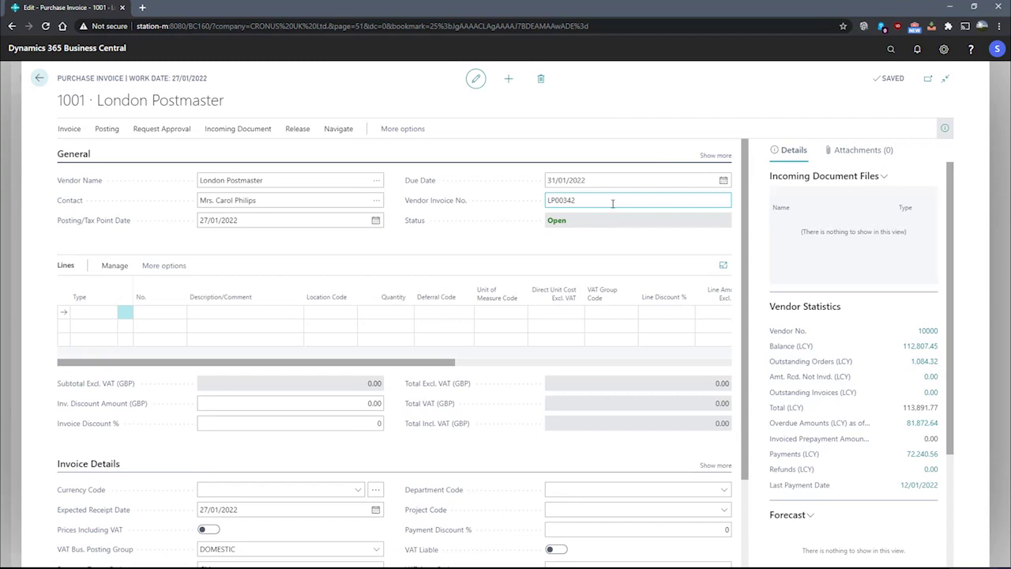
# Add a G/L Account line for Consultant Services to the purchase invoice.
pyautogui.click(101, 313)
pyautogui.click(101, 314)
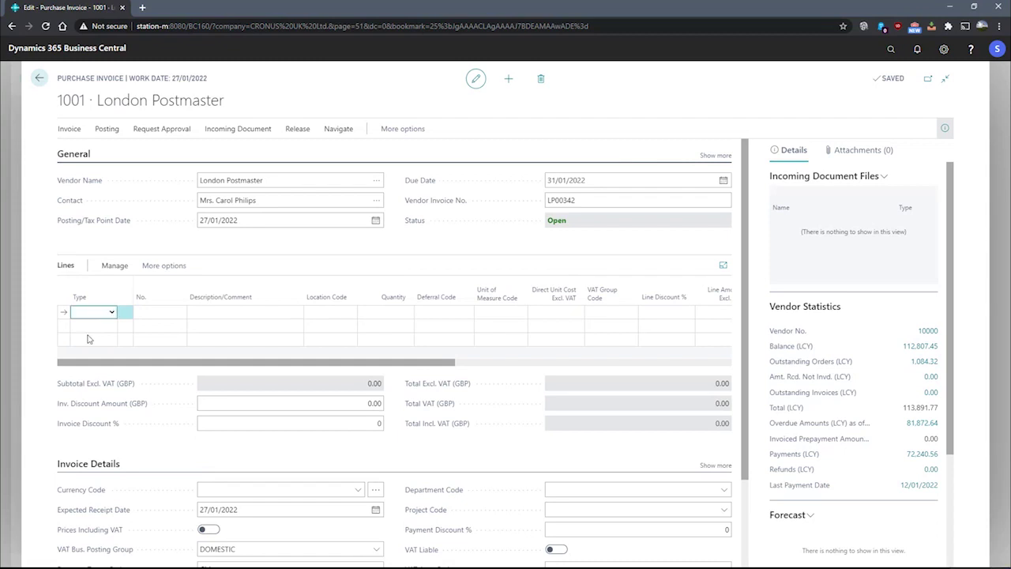
pyautogui.press('g')
pyautogui.click(168, 312)
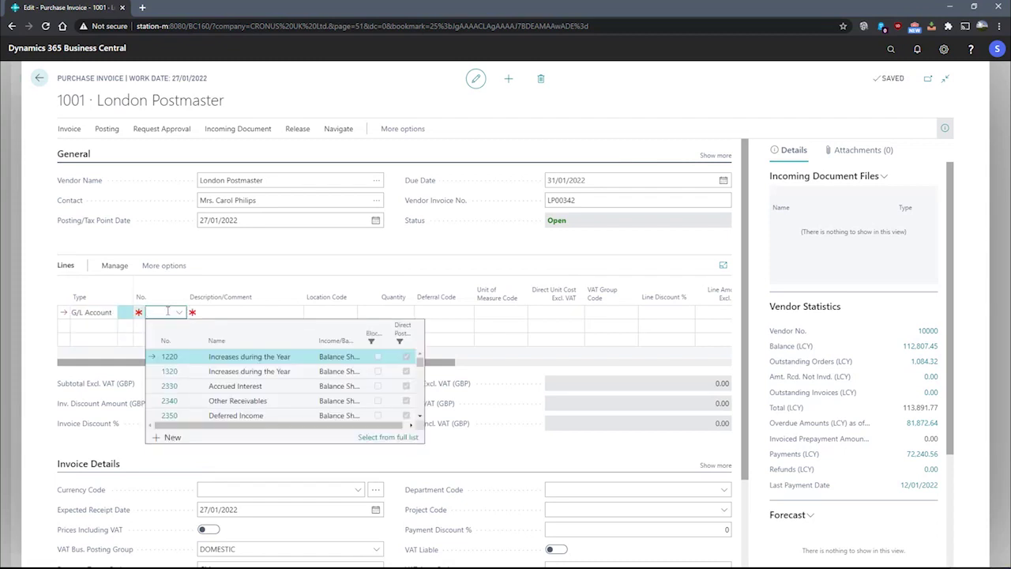
pyautogui.write('consultant')
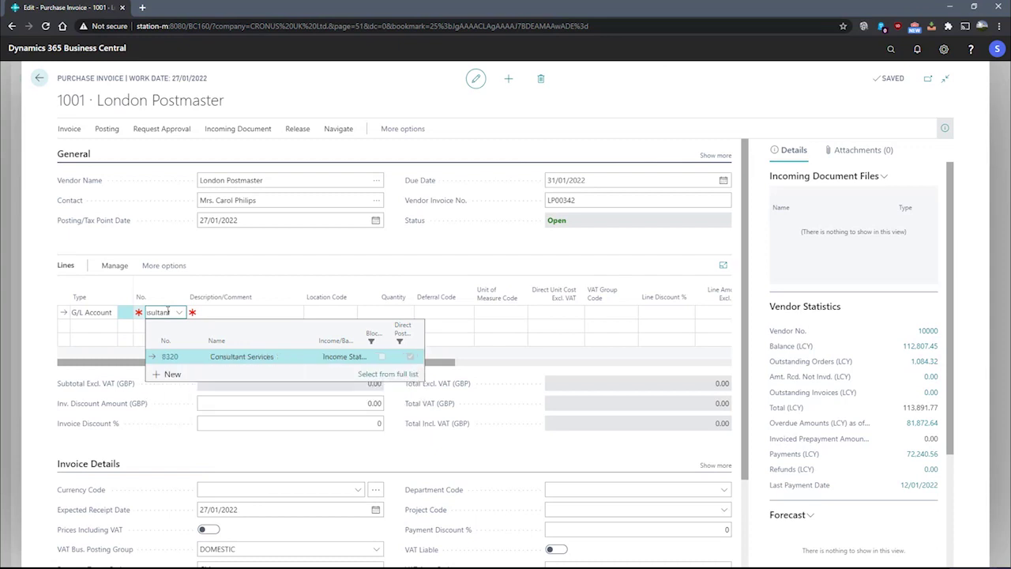
pyautogui.click(175, 357)
# Set the Consultant Services line's quantity to 1 and its direct unit cost excluding VAT to 10,000.
pyautogui.click(382, 313)
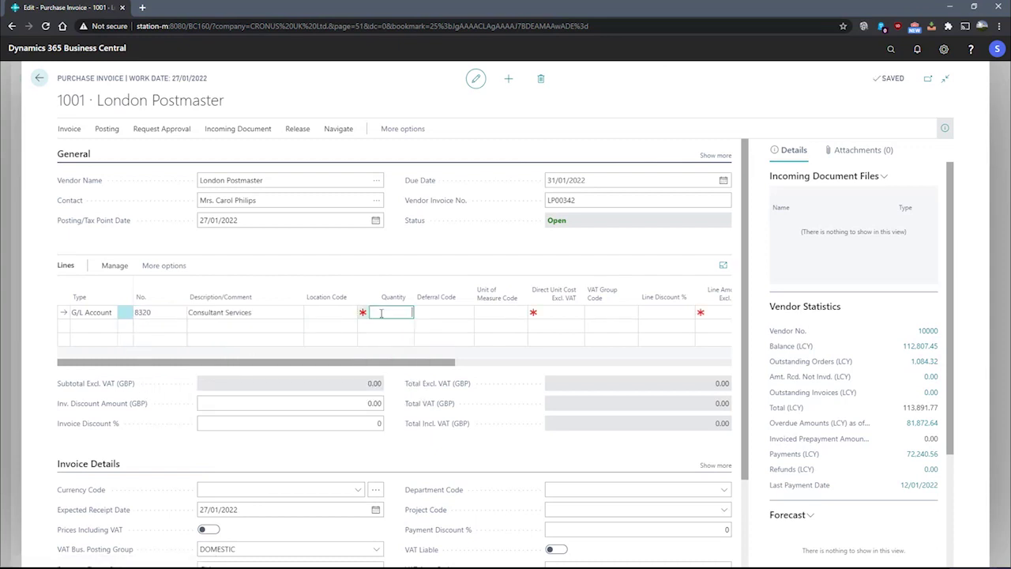
pyautogui.press('Tab')
pyautogui.press('Tab')
pyautogui.press('Tab')
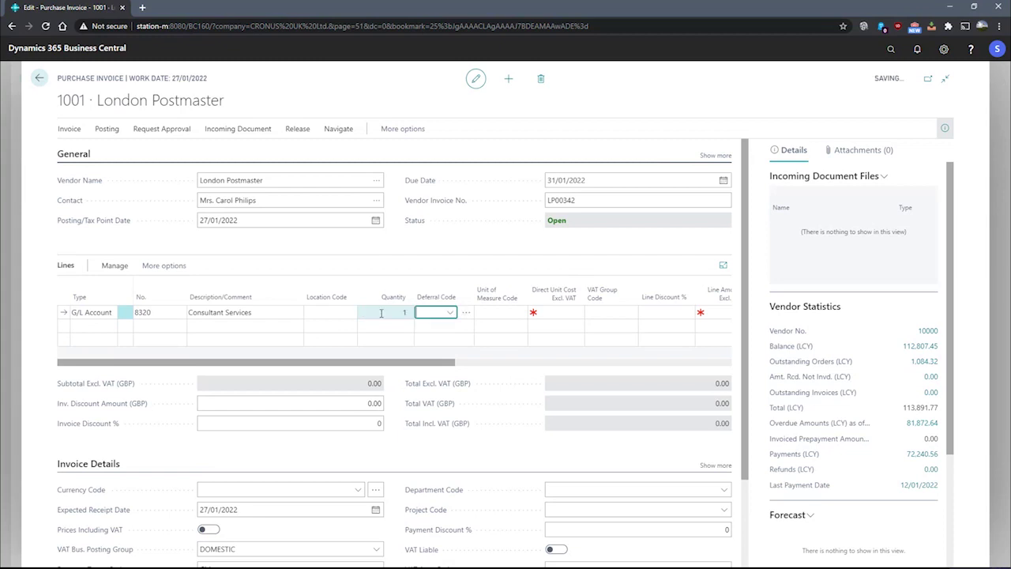
pyautogui.write('10000')
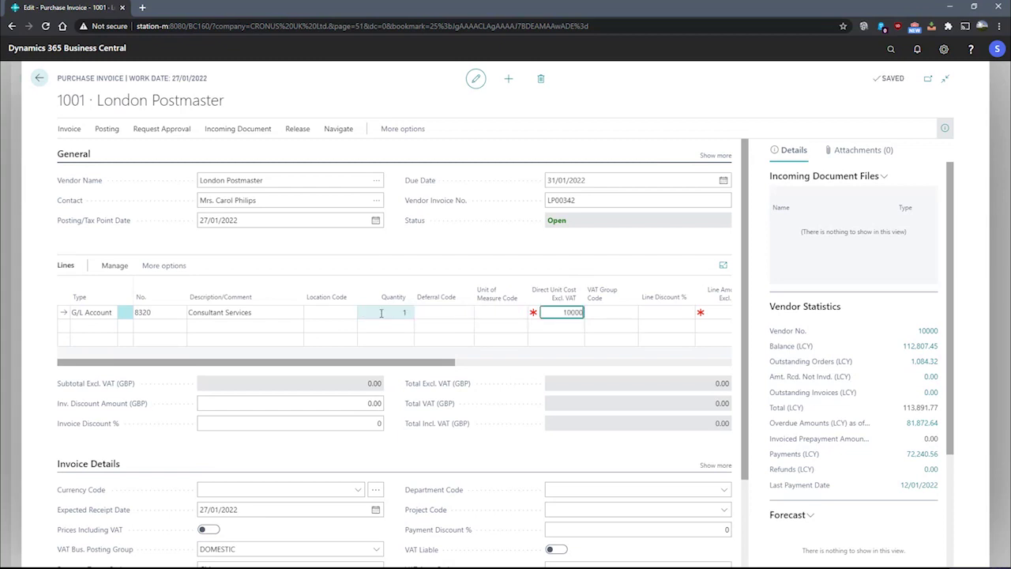
pyautogui.press('Tab')
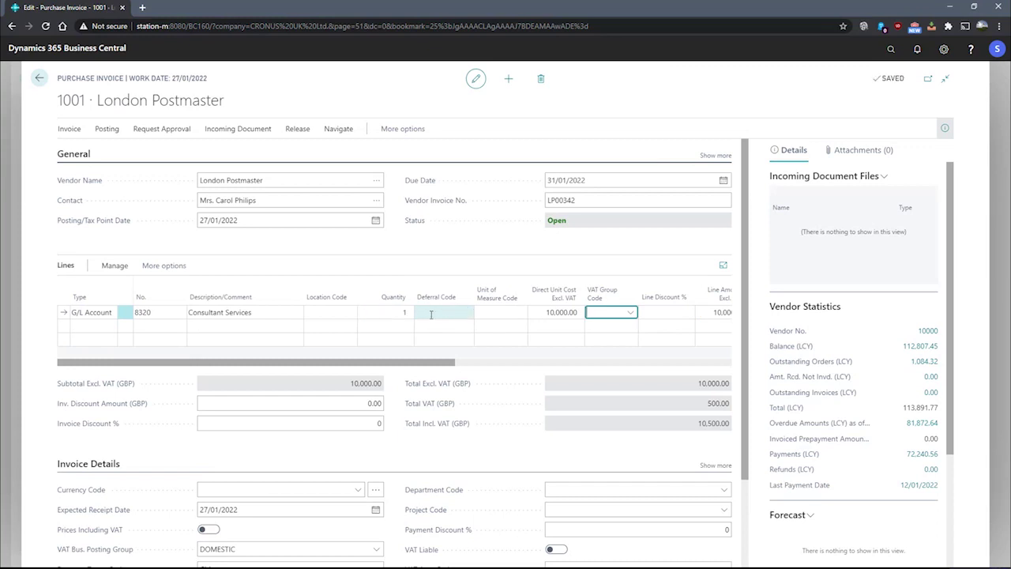
# Assign the 12MONTH deferral code to the Consultant Services line.
pyautogui.click(433, 316)
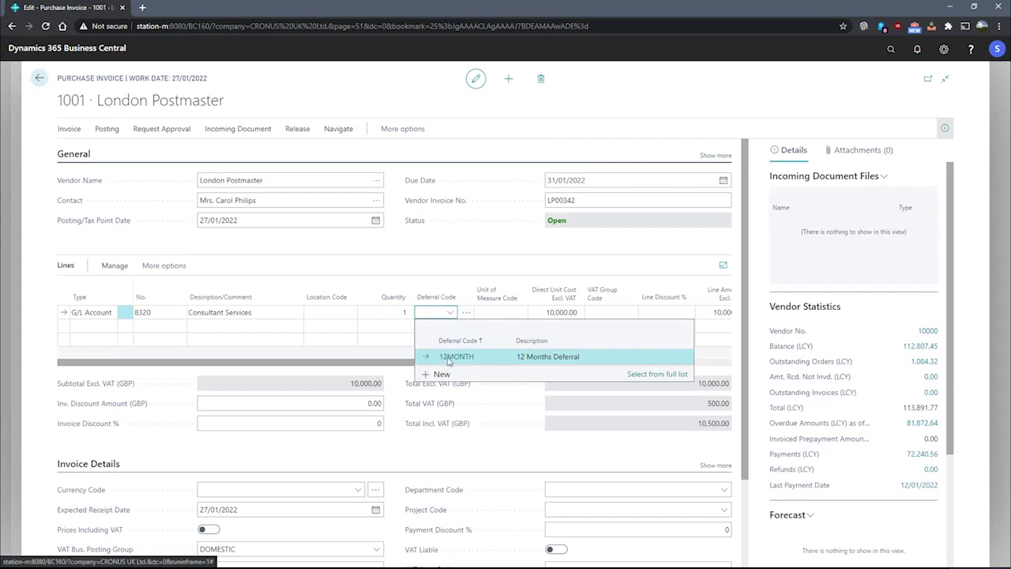
pyautogui.click(447, 357)
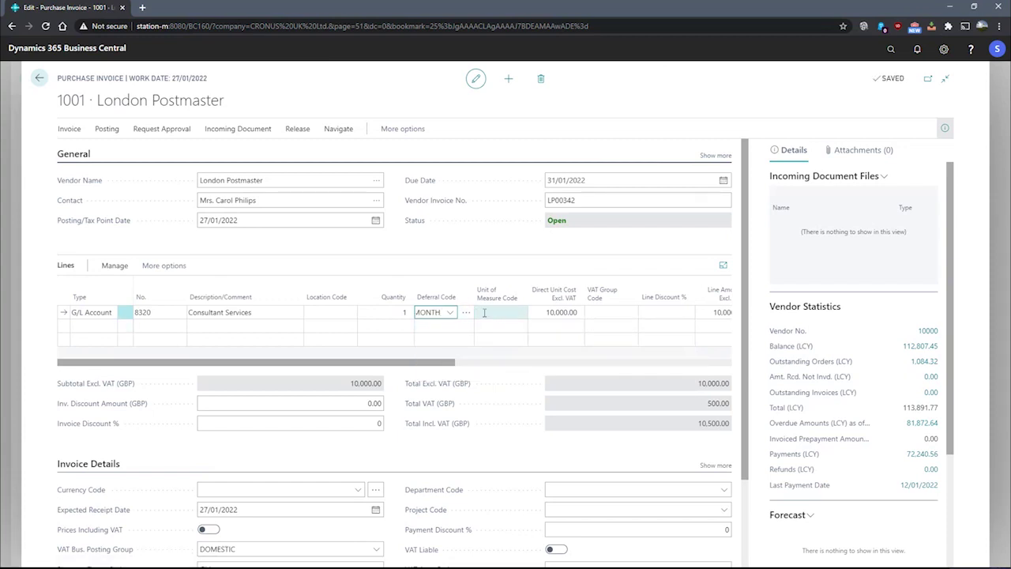
pyautogui.click(394, 312)
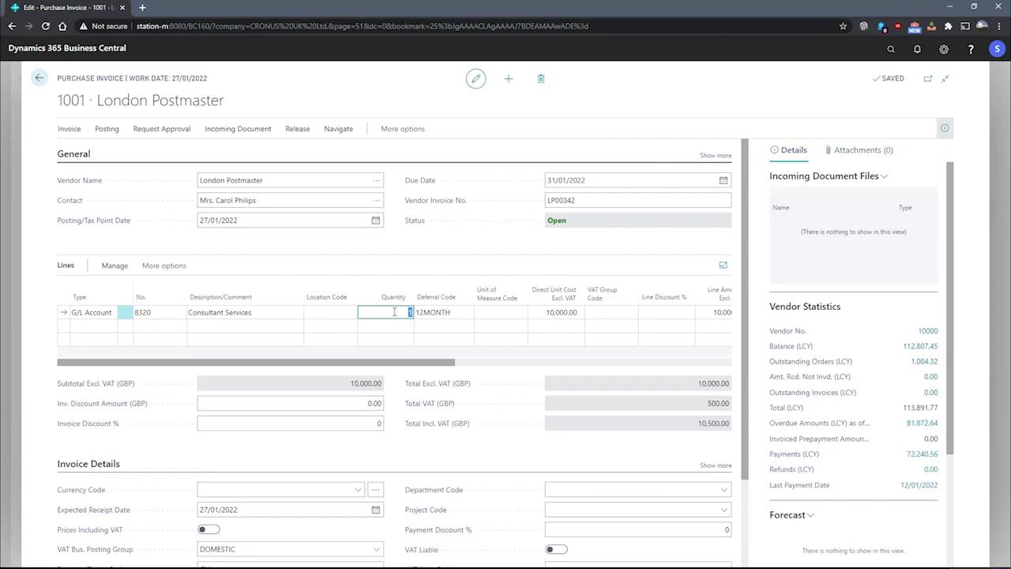
pyautogui.click(943, 49)
pyautogui.click(711, 111)
# Open the Consultant Services line's deferral schedule in an enlarged view and review its posting dates and amounts.
pyautogui.click(66, 317)
pyautogui.click(151, 266)
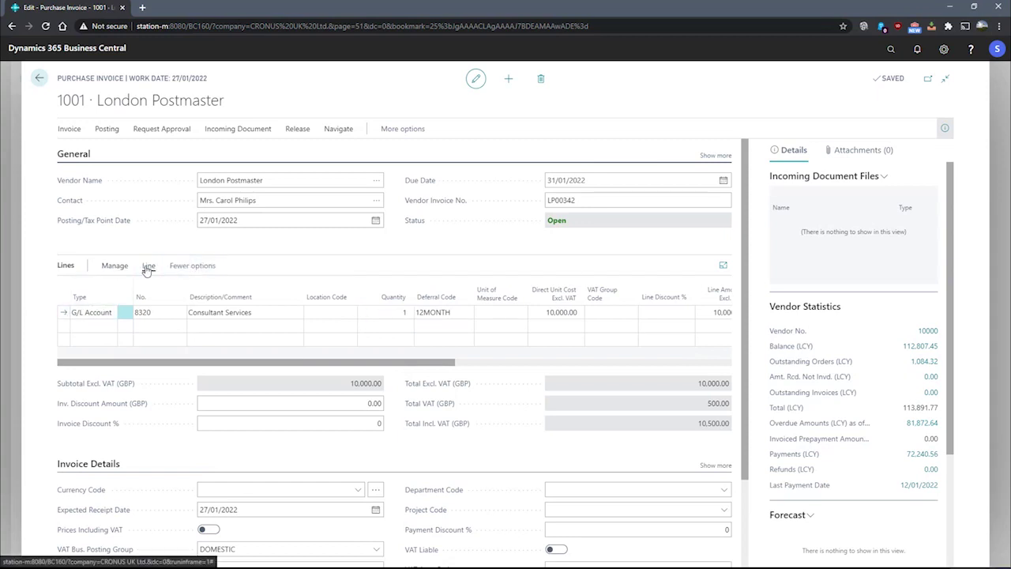
pyautogui.click(147, 267)
pyautogui.click(252, 287)
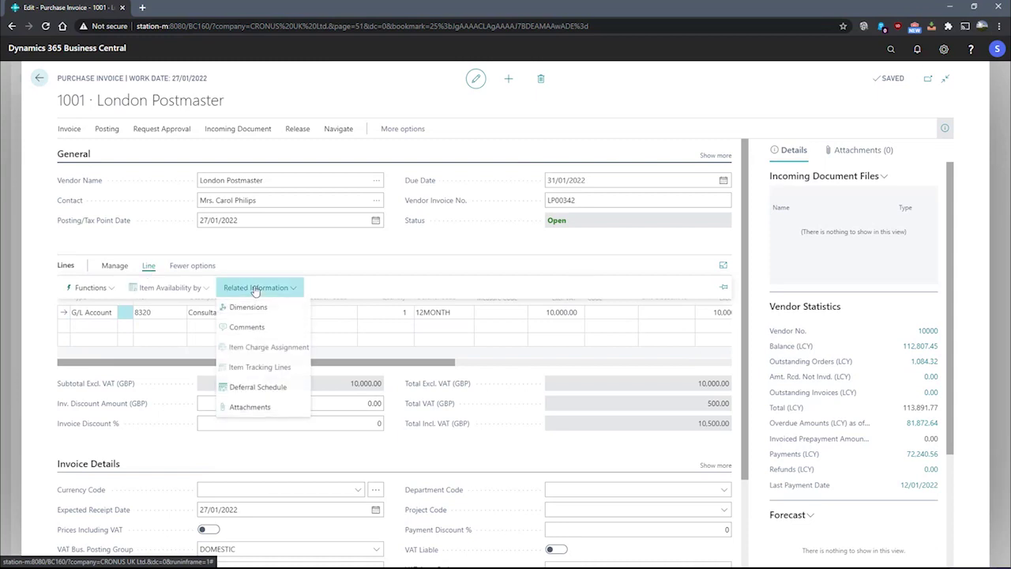
pyautogui.click(260, 386)
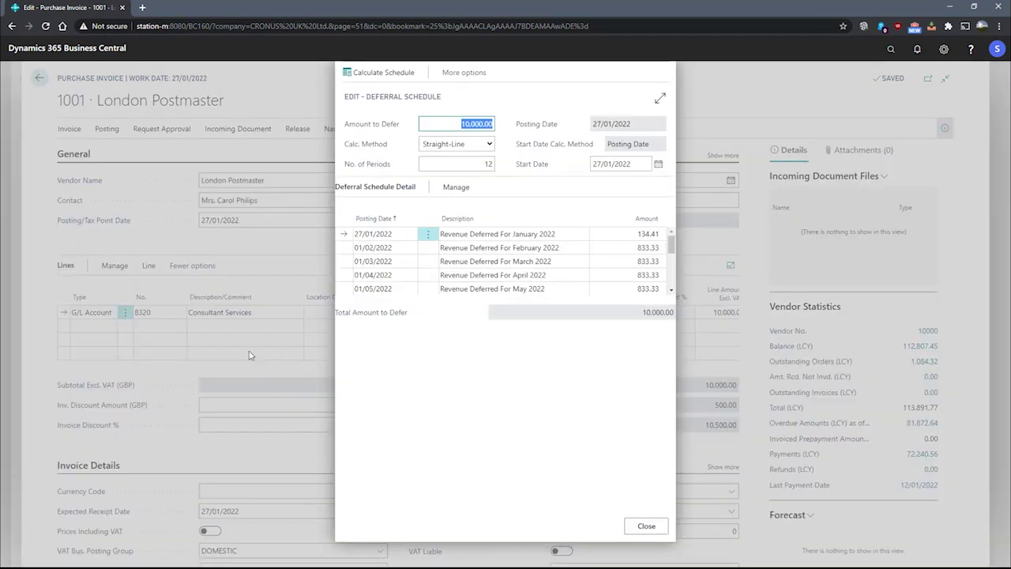
pyautogui.click(661, 98)
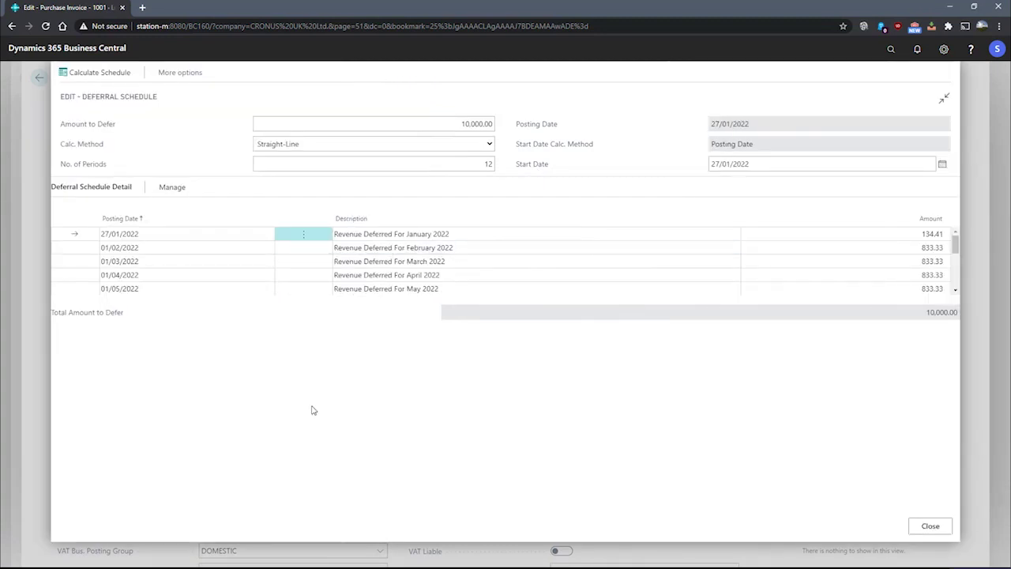
pyautogui.scroll(-5, 256, 278)
pyautogui.click(926, 251)
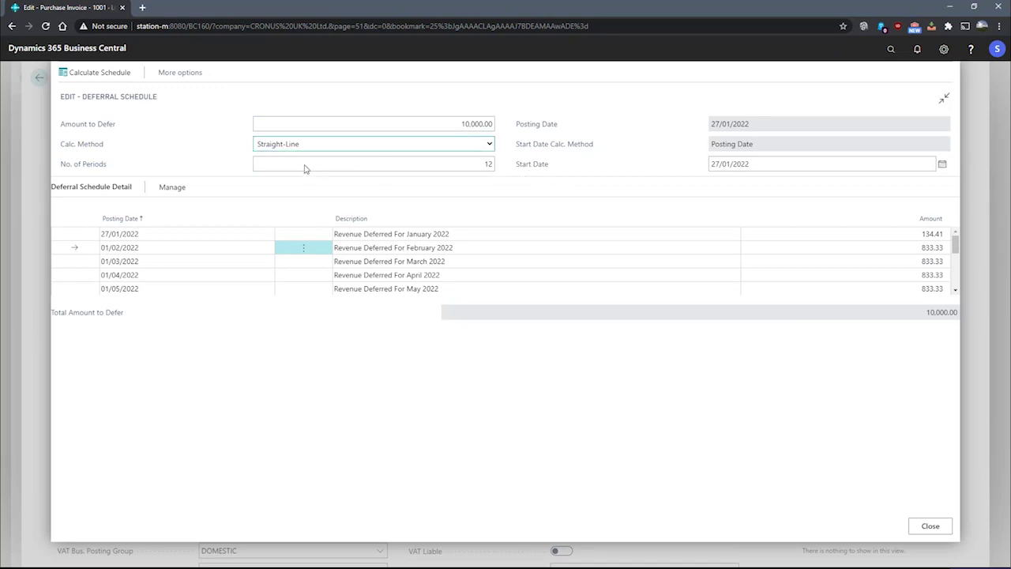
# Change the deferral calculation method to Equal per Period, recalculate the schedule and check its amounts.
pyautogui.press('Down')
pyautogui.click(169, 74)
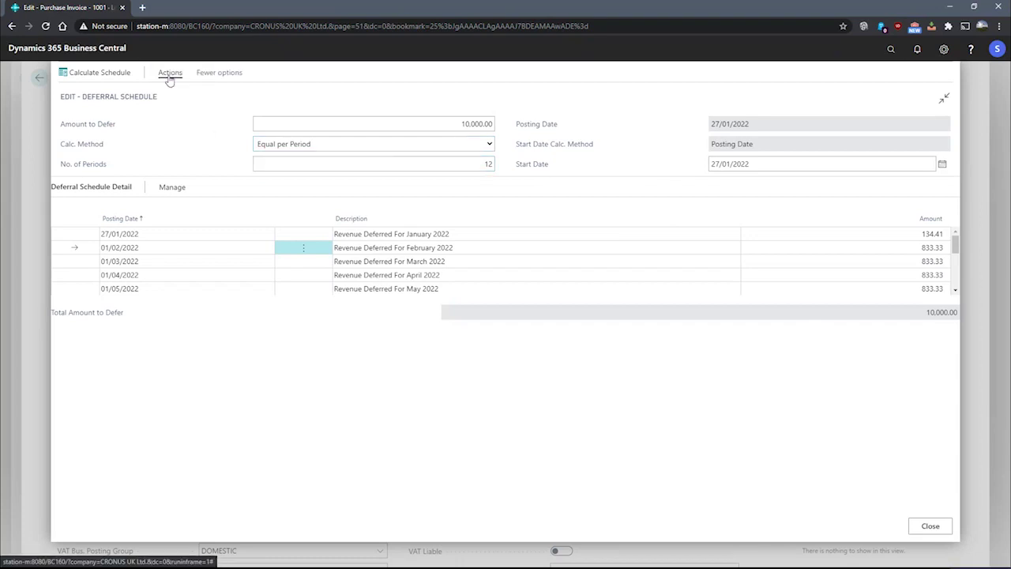
pyautogui.click(169, 75)
pyautogui.click(85, 96)
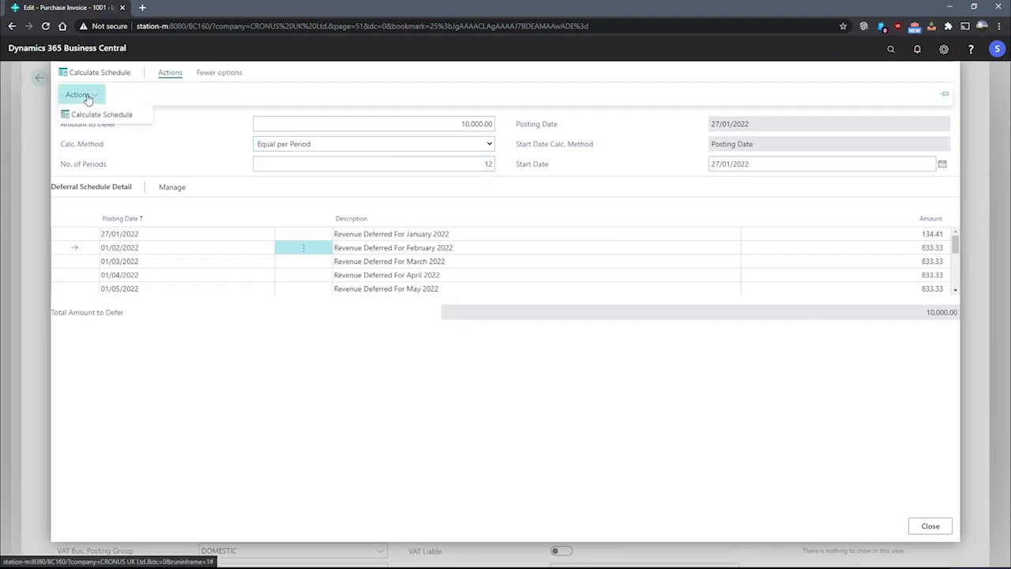
pyautogui.click(101, 115)
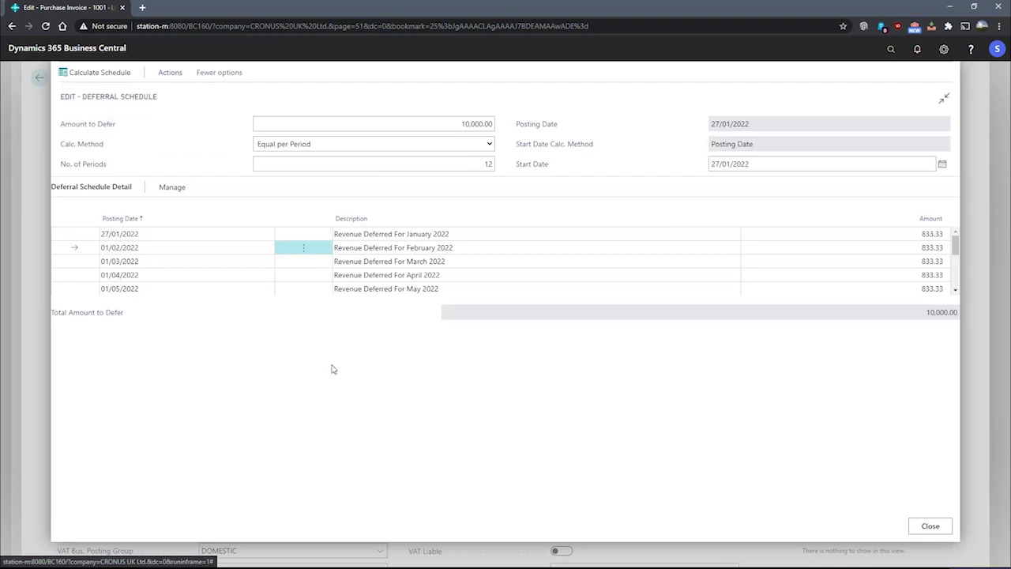
pyautogui.scroll(-3, 566, 260)
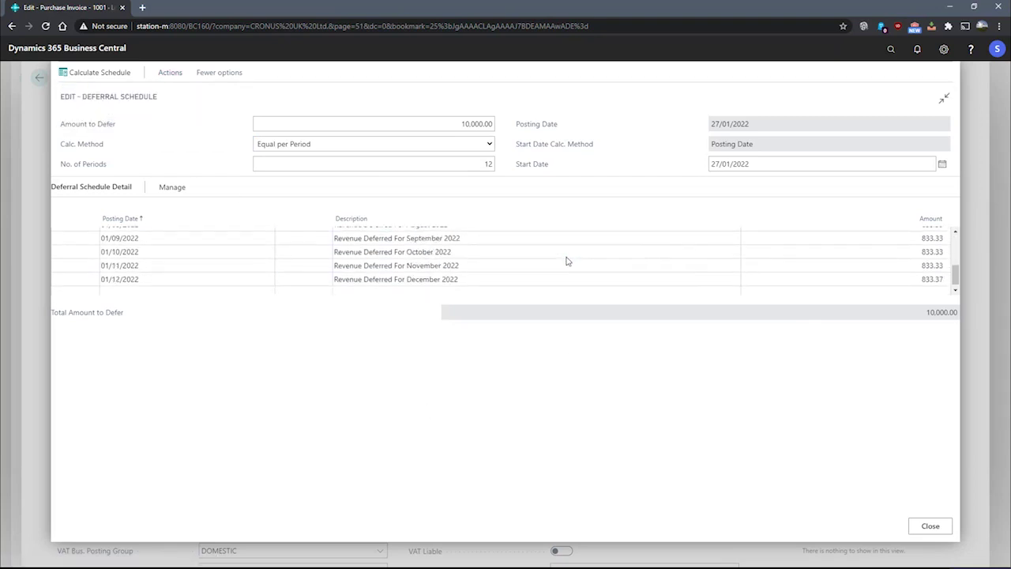
pyautogui.scroll(3, 566, 261)
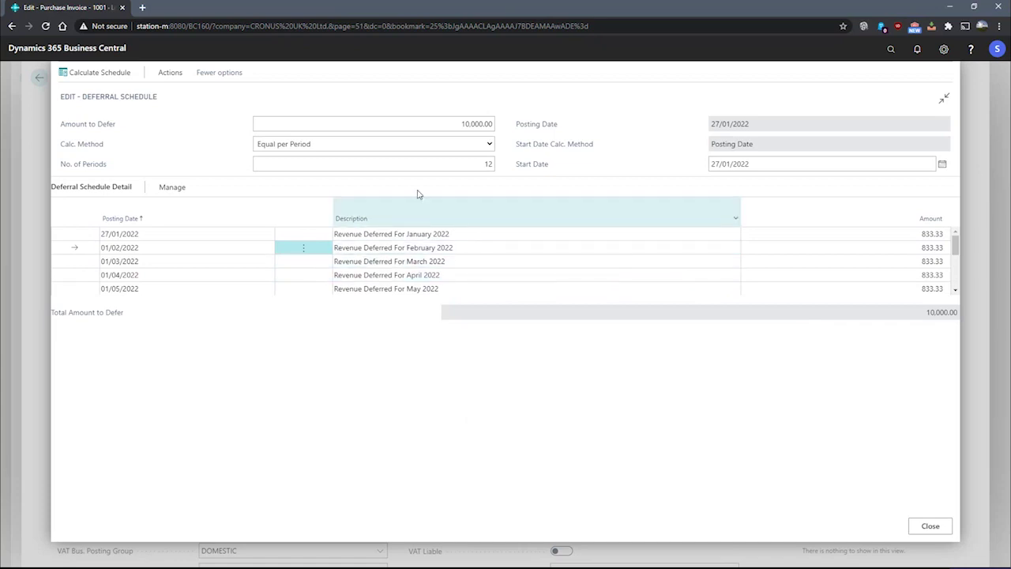
# Set the deferral calculation method to Straight-Line, recalculate the schedule and close it.
pyautogui.click(454, 150)
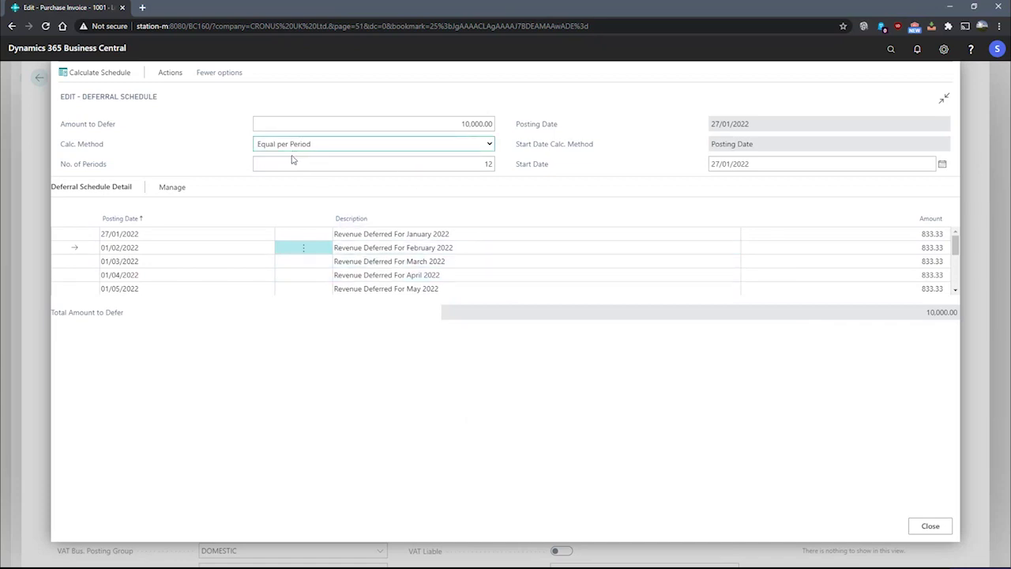
pyautogui.click(295, 156)
pyautogui.click(169, 73)
pyautogui.click(79, 95)
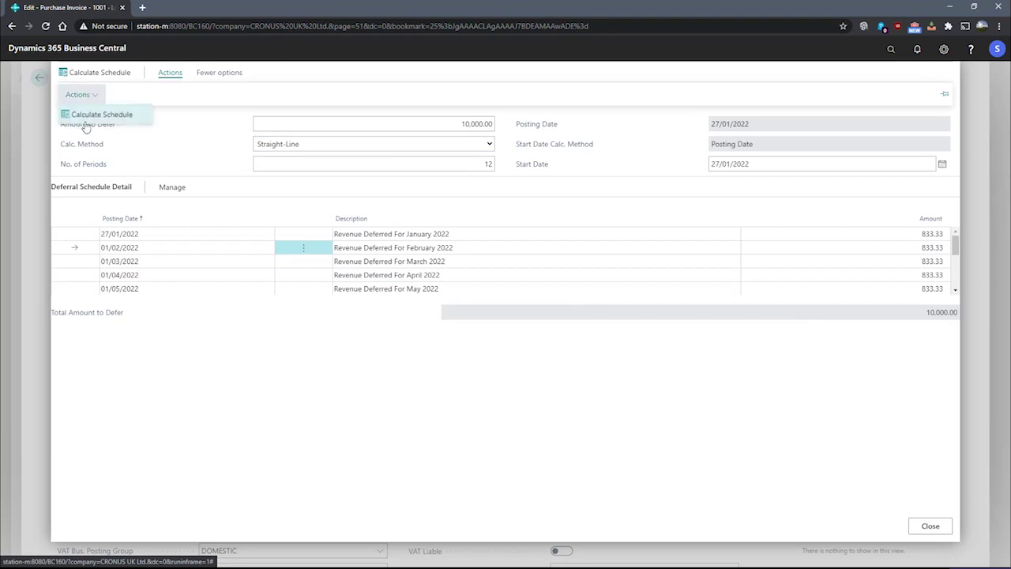
pyautogui.click(89, 115)
pyautogui.click(220, 72)
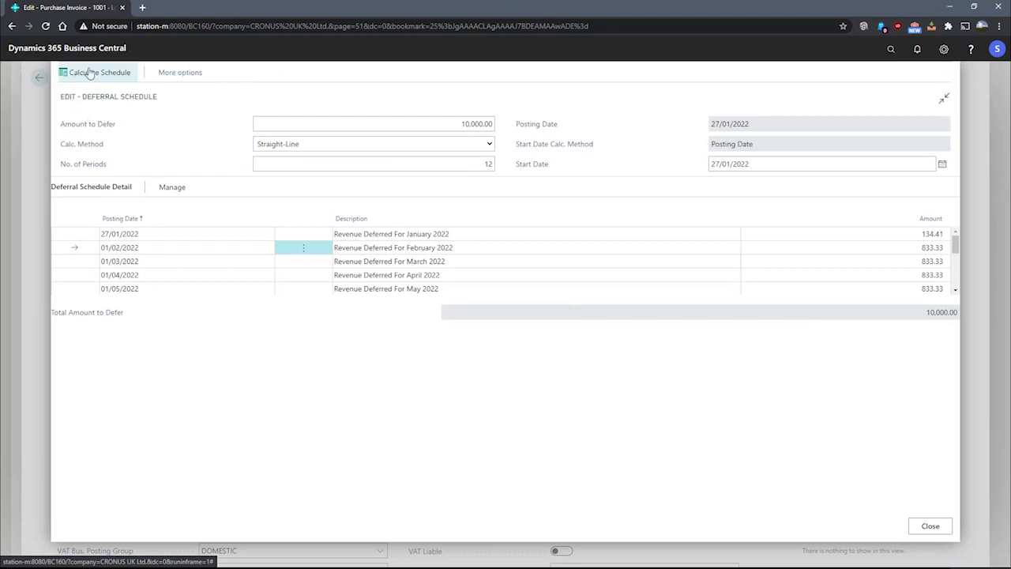
pyautogui.scroll(-3, 571, 264)
pyautogui.scroll(3, 571, 264)
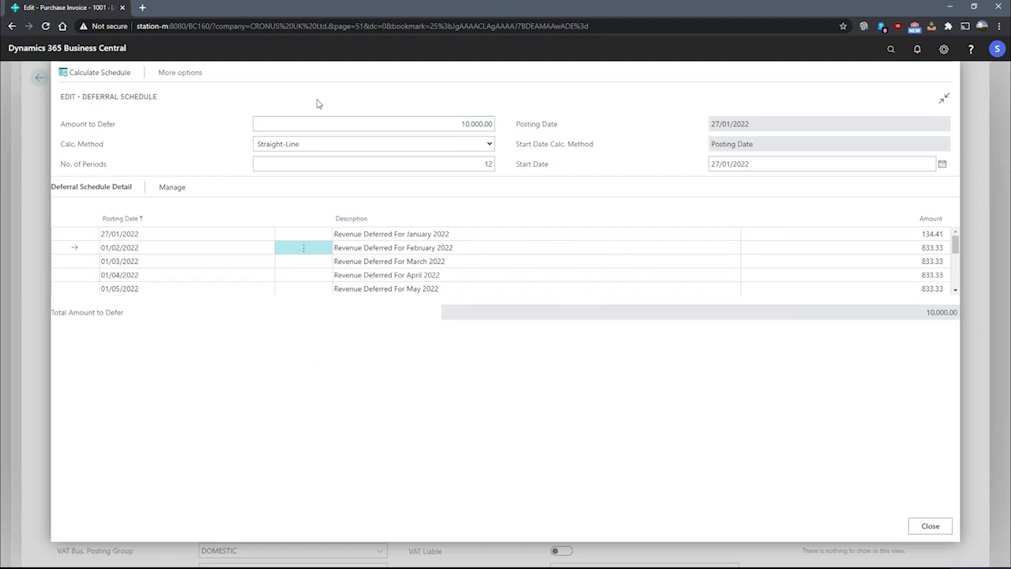
pyautogui.press('Escape')
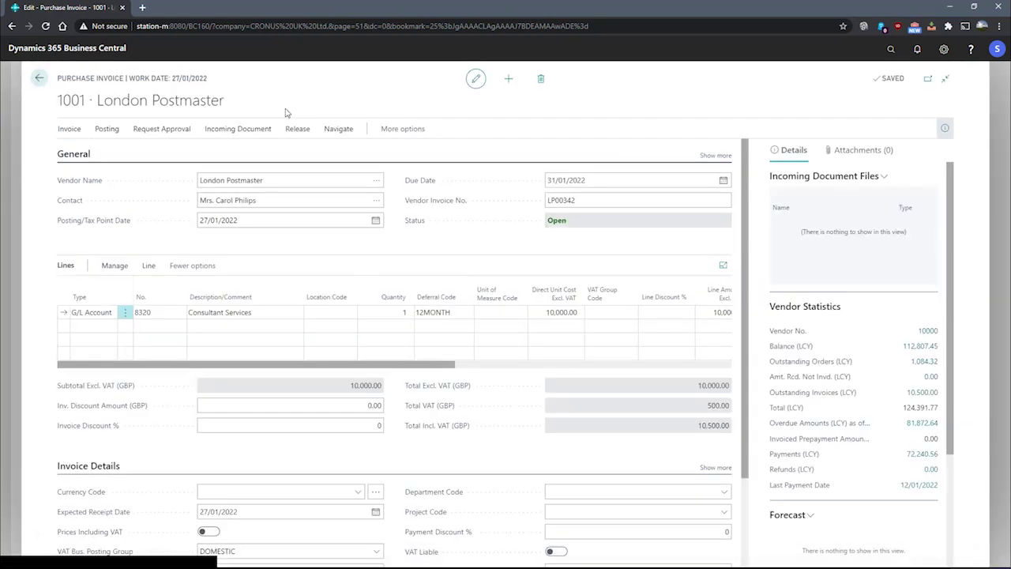
# Preview the invoice's posting, examine the G/L entries with their amounts in full width, and return to the invoice.
pyautogui.click(107, 129)
pyautogui.click(198, 146)
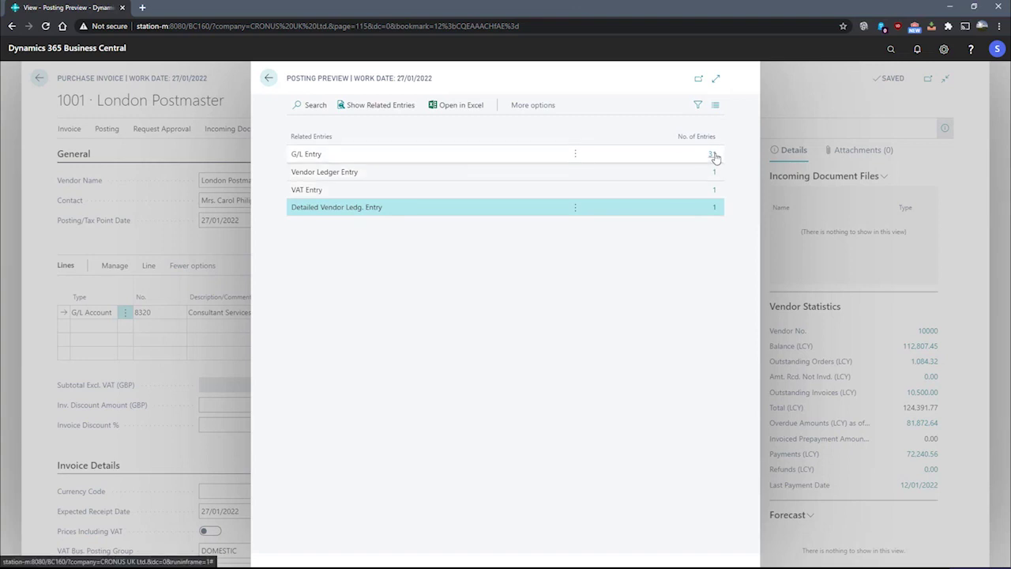
pyautogui.click(713, 155)
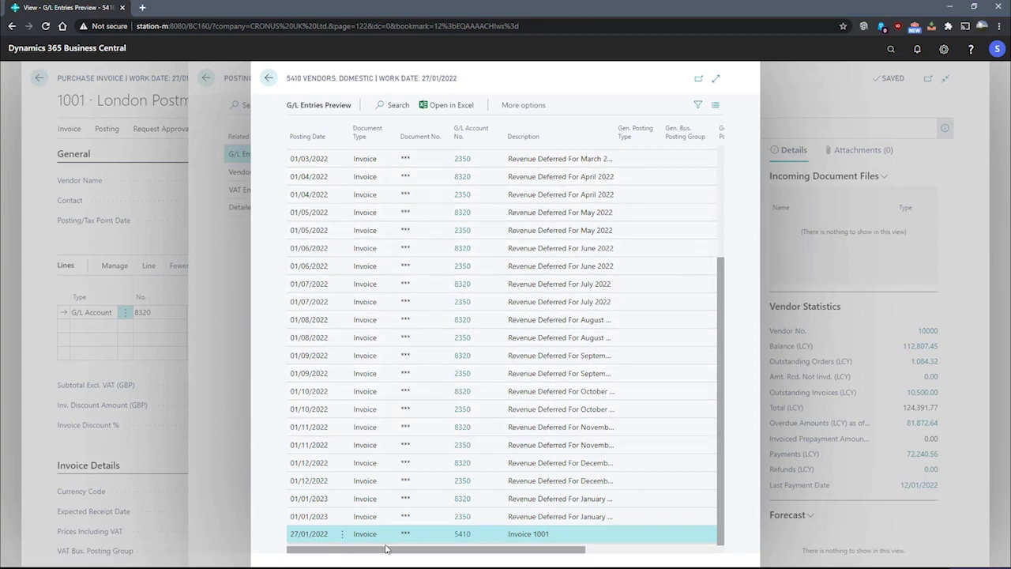
pyautogui.moveTo(461, 553); pyautogui.dragTo(529, 553)
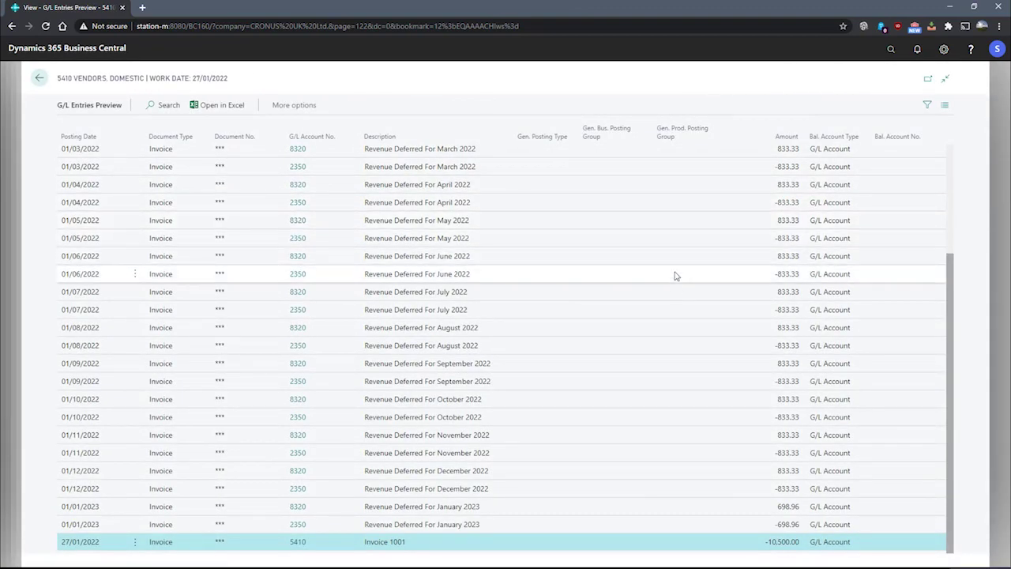
pyautogui.scroll(5, 636, 429)
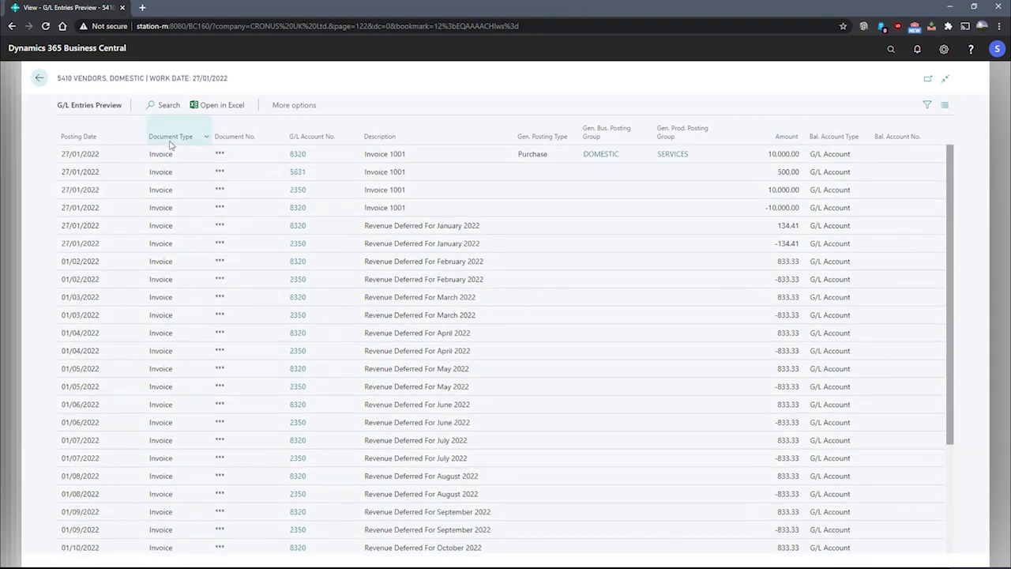
pyautogui.click(38, 79)
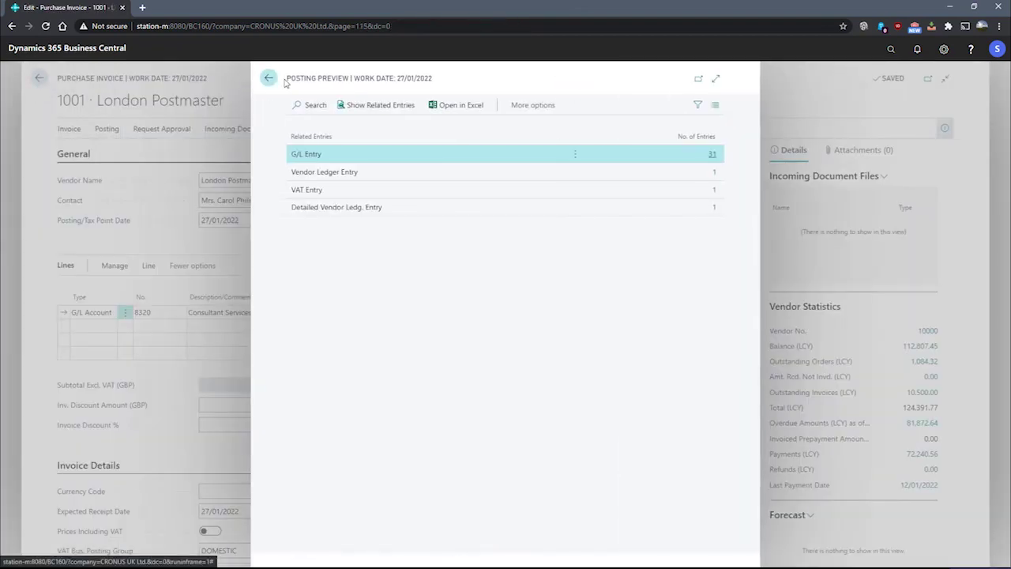
pyautogui.click(269, 79)
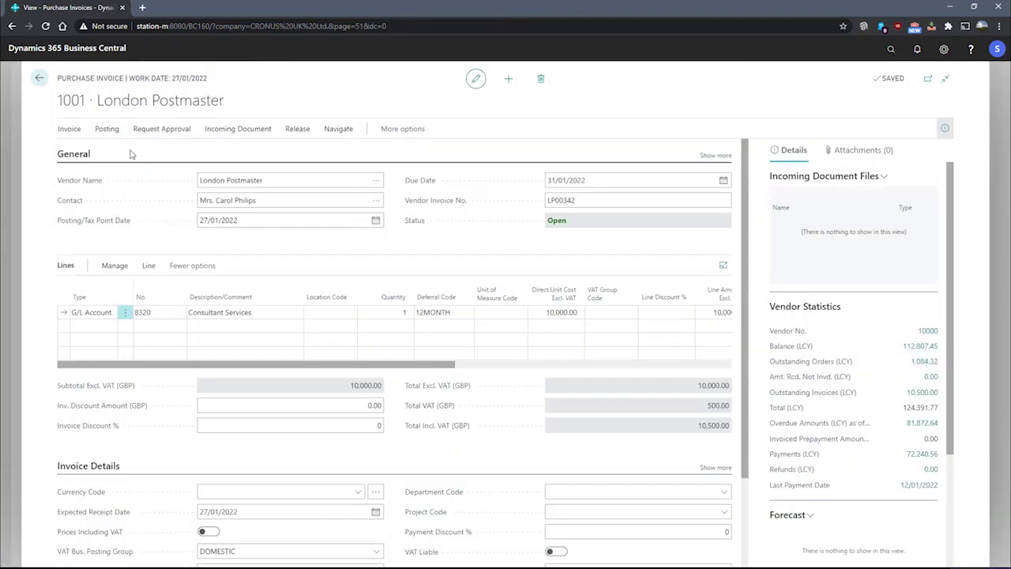
# Post the purchase invoice and decline to open the posted document.
pyautogui.click(106, 132)
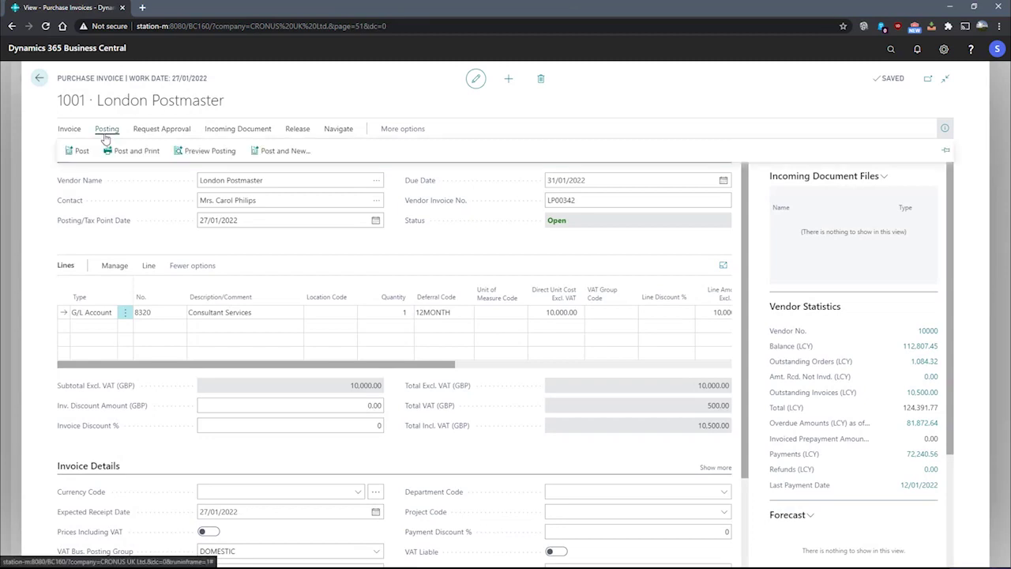
pyautogui.click(81, 151)
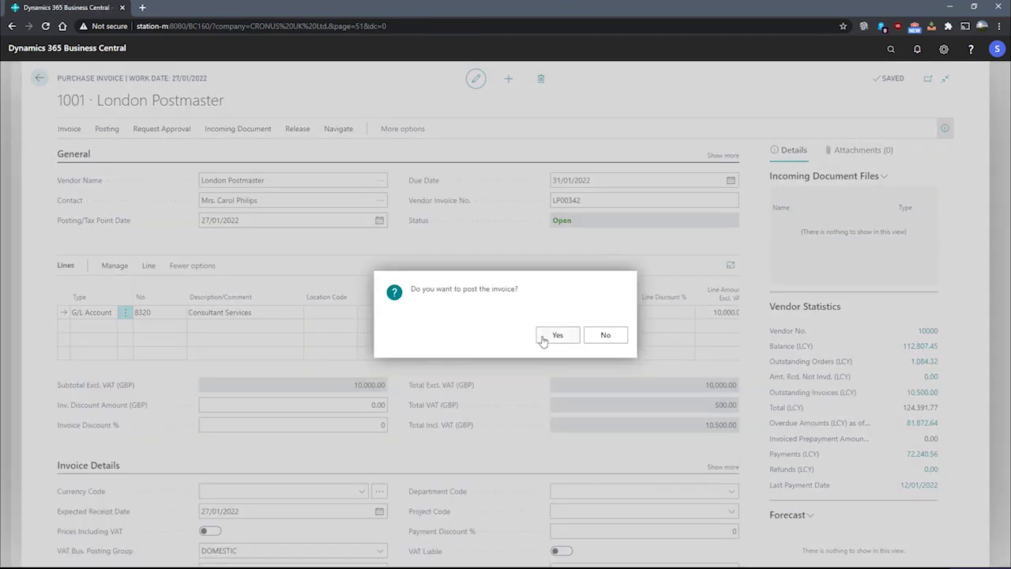
pyautogui.click(557, 336)
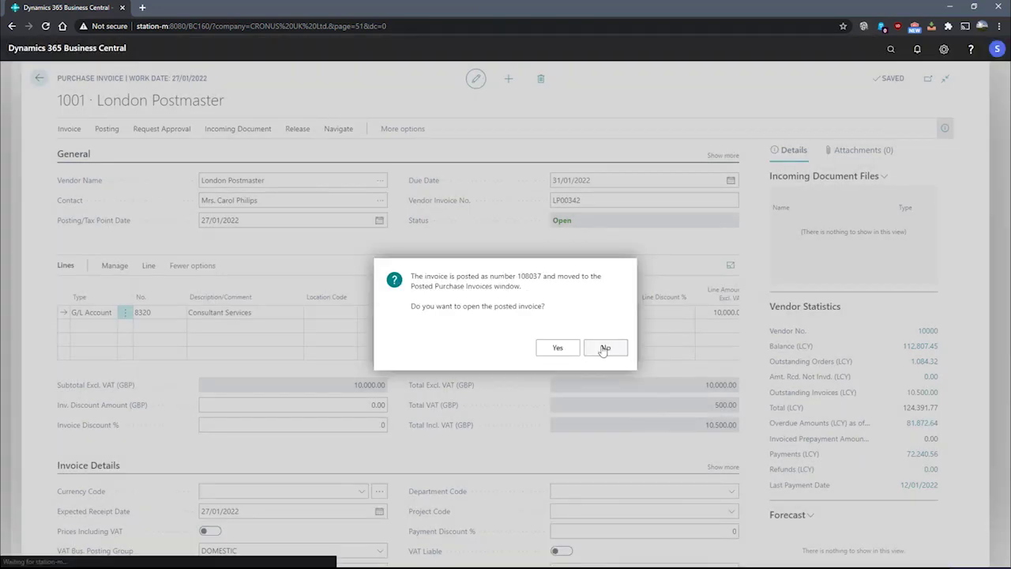
pyautogui.click(604, 348)
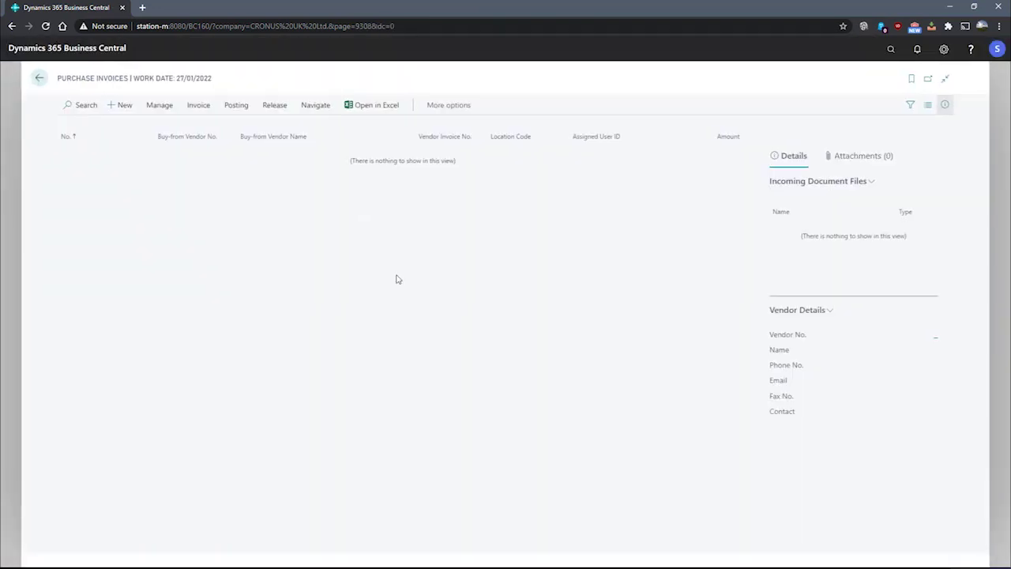